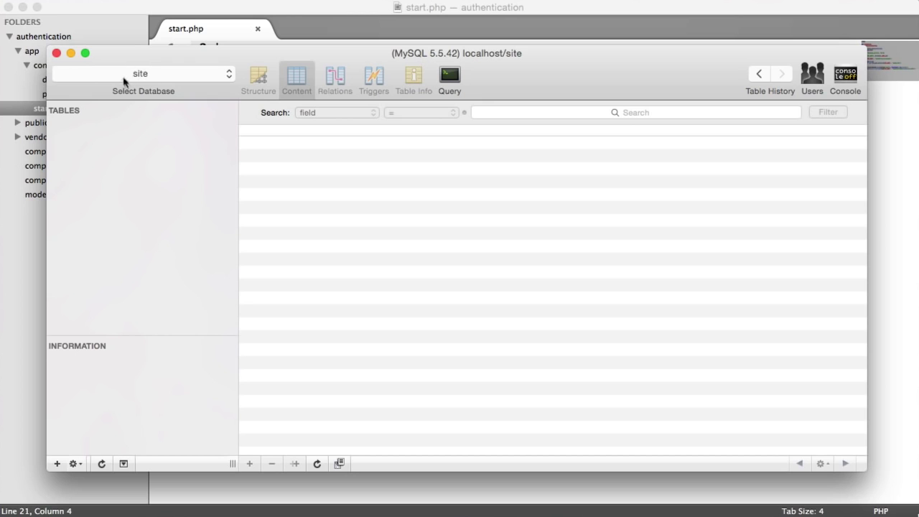
Step: Switch to the code editor and check the database name in the db settings of development.php
click(24, 224)
click(87, 80)
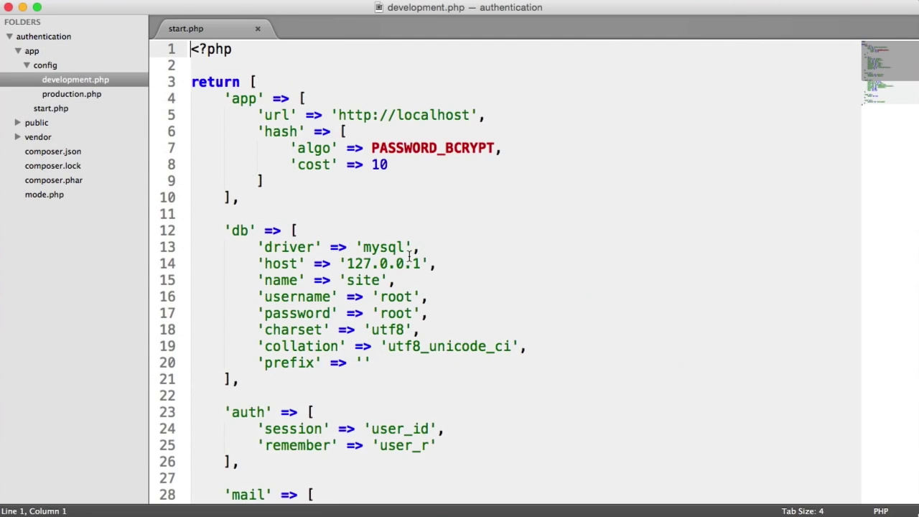
scroll(410, 257, down, 2)
click(402, 240)
double_click(367, 225)
key(super+Right)
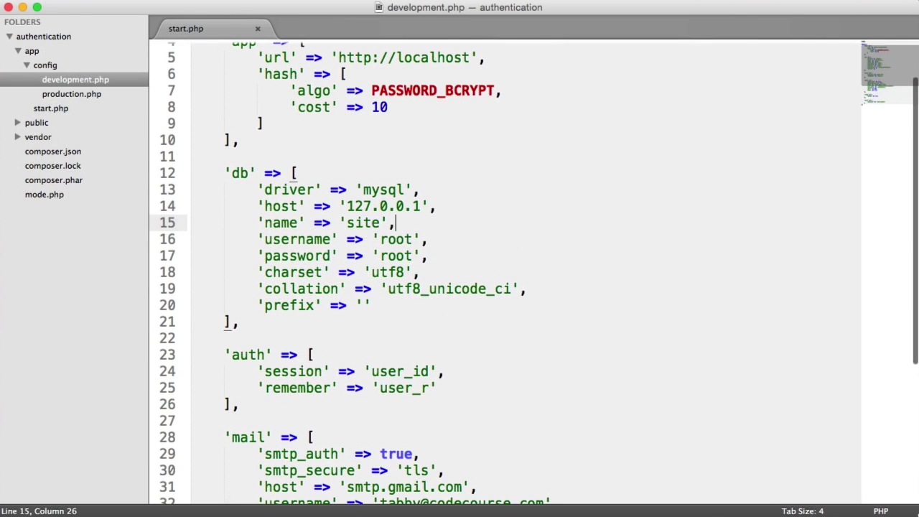
Step: Switch back to the MySQL database manager and add a table named users to the site database
key(super+Tab)
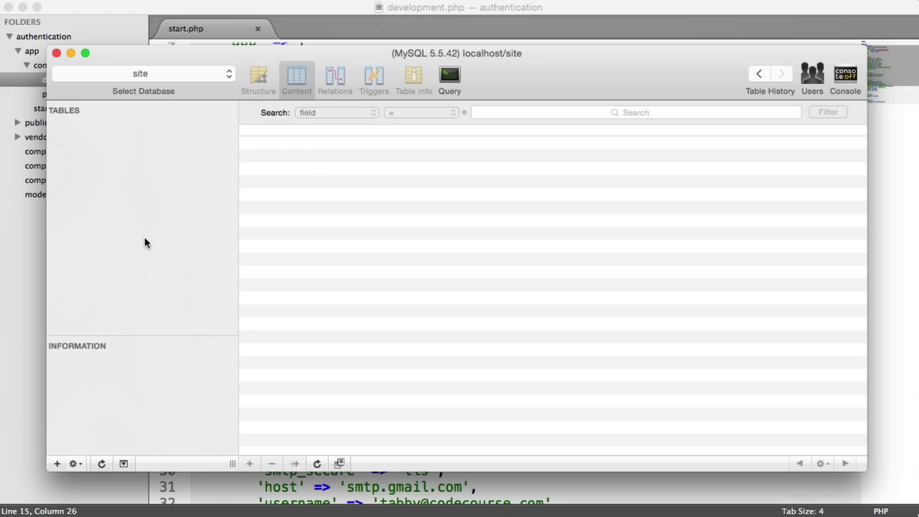
click(58, 464)
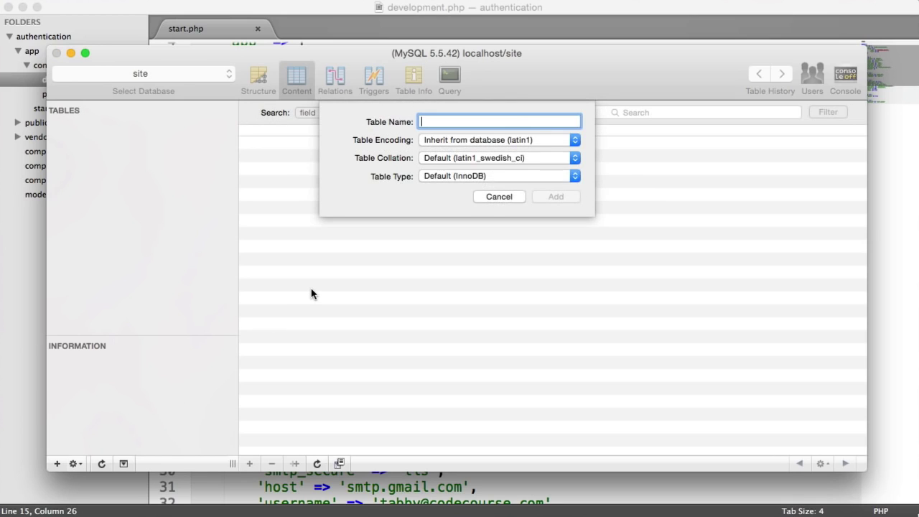
text(users)
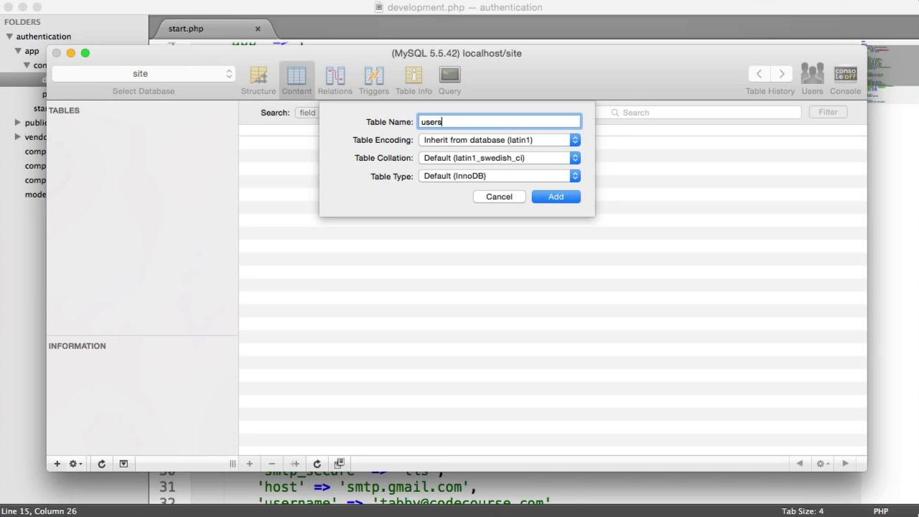
key(Return)
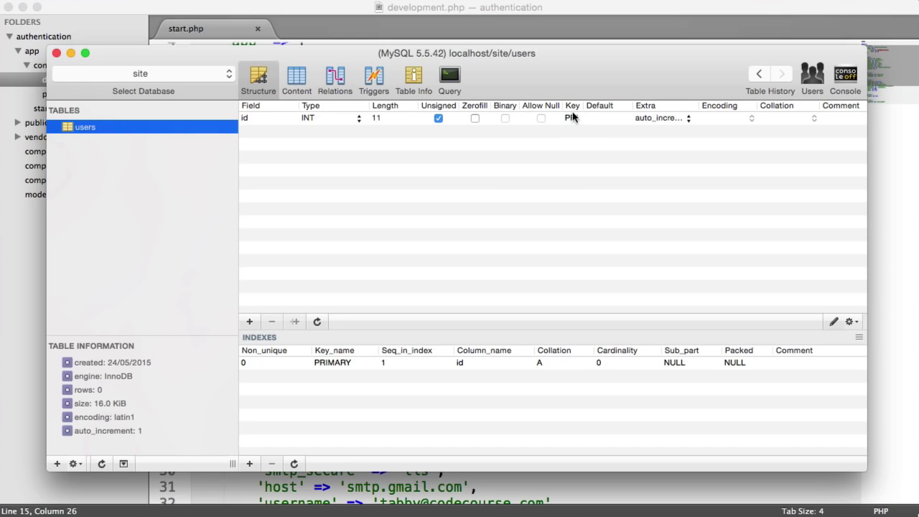
Step: Widen the Extra column and add a username field of type VARCHAR, length 20, with null values disallowed
drag(700, 106, 712, 106)
click(630, 160)
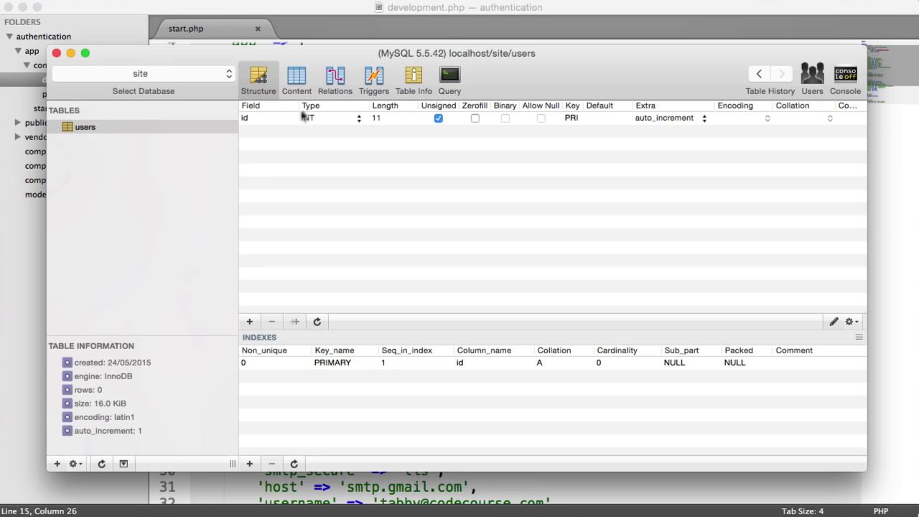
key(super+alt+a)
text(username)
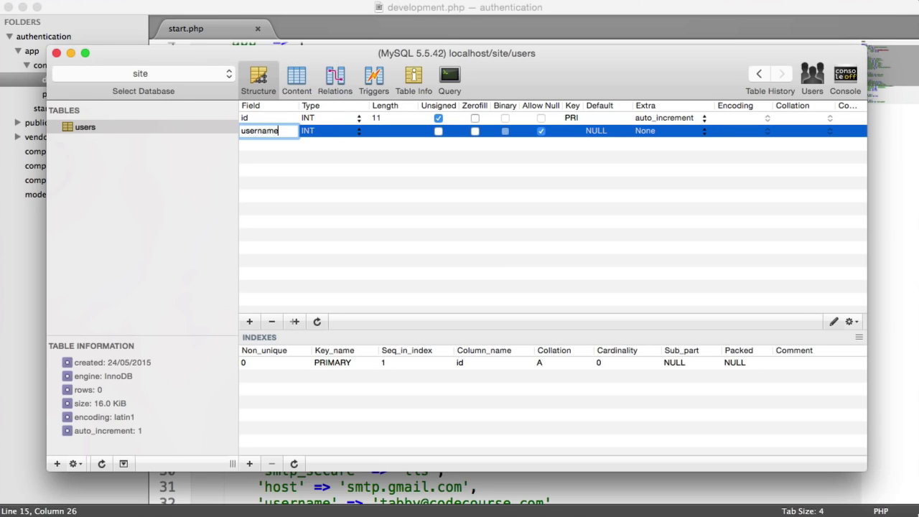
key(Tab)
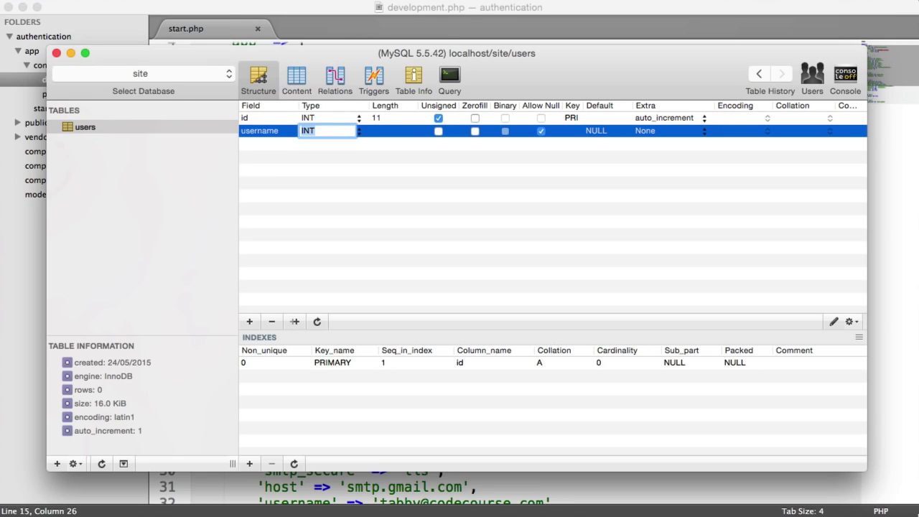
text(VARCHAR)
key(Tab)
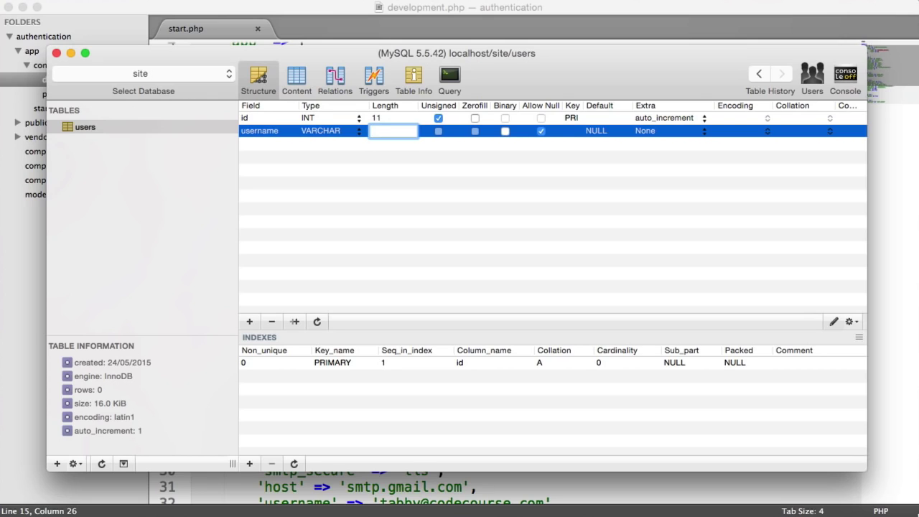
text(20)
key(Tab)
click(314, 195)
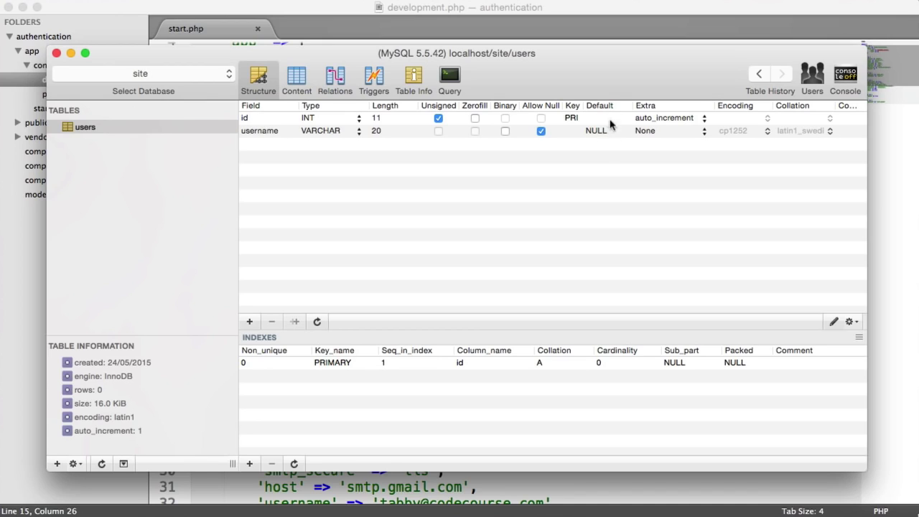
click(541, 131)
Step: Add a first_name field of type VARCHAR with length 50 to the users table
key(super+alt+a)
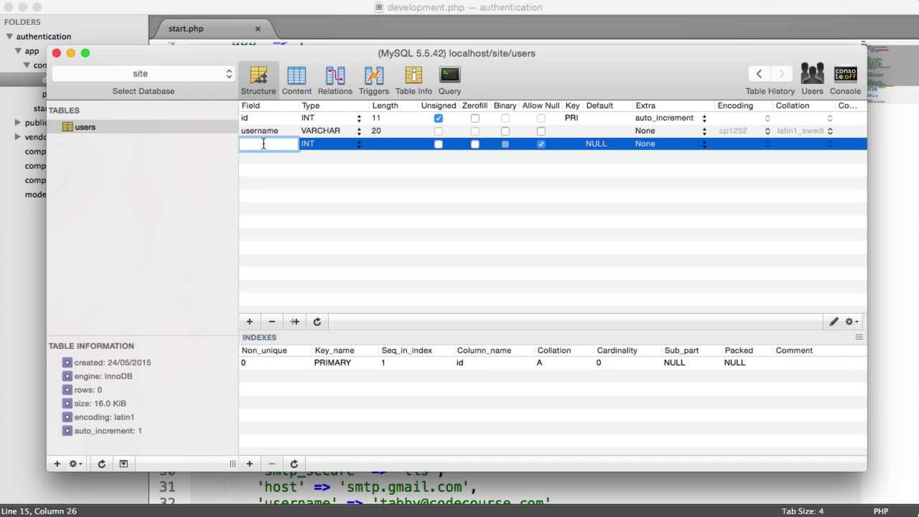
text(first_name)
key(Tab)
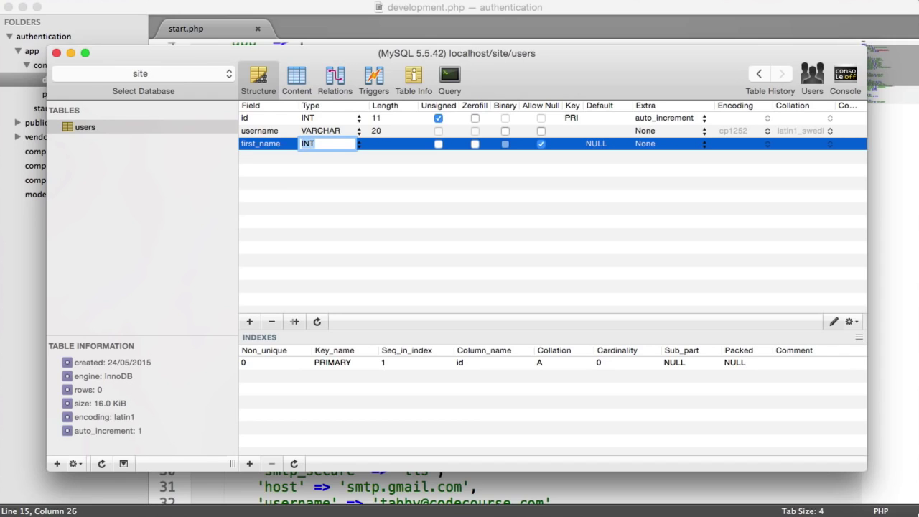
text(VARCHAR)
key(Tab)
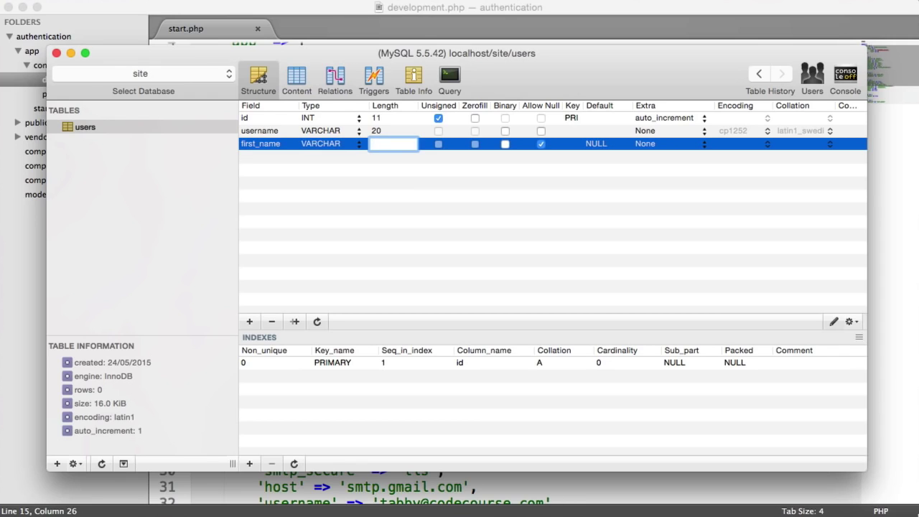
text(50)
click(409, 218)
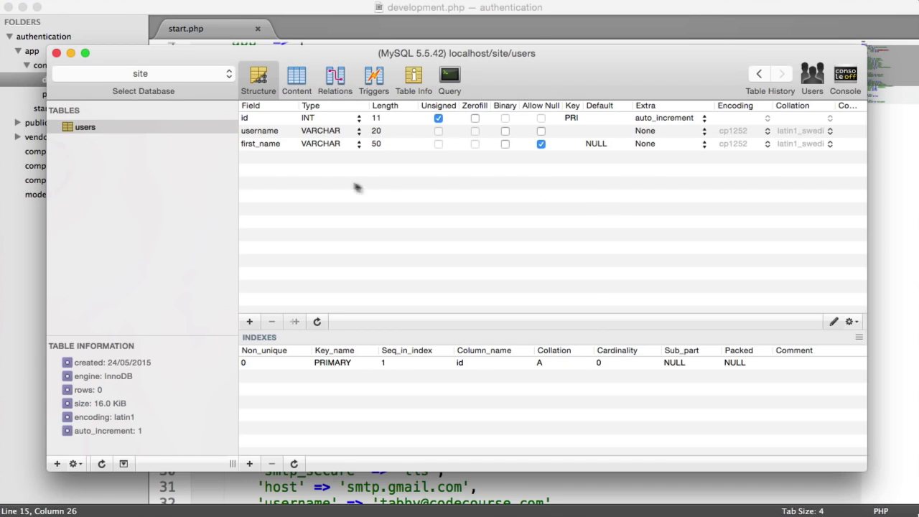
Step: Add a last_name field of type VARCHAR with length 50 to the users table
double_click(248, 157)
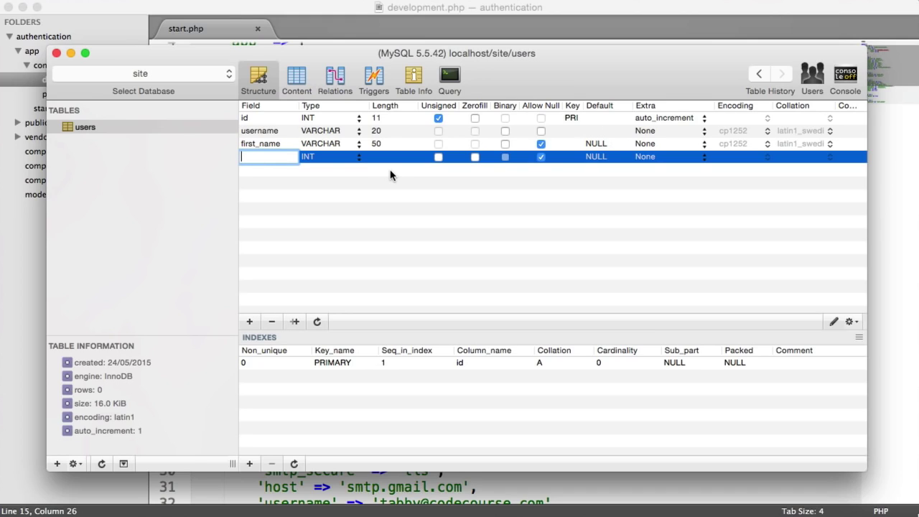
text(last_name)
key(Tab)
text(VARCHAR)
key(Tab)
text(2)
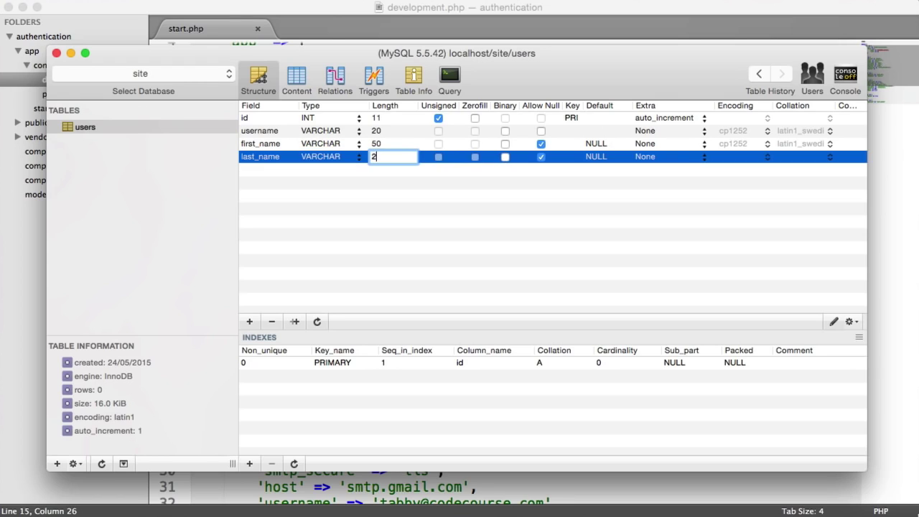
key(BackSpace)
text(50)
click(532, 184)
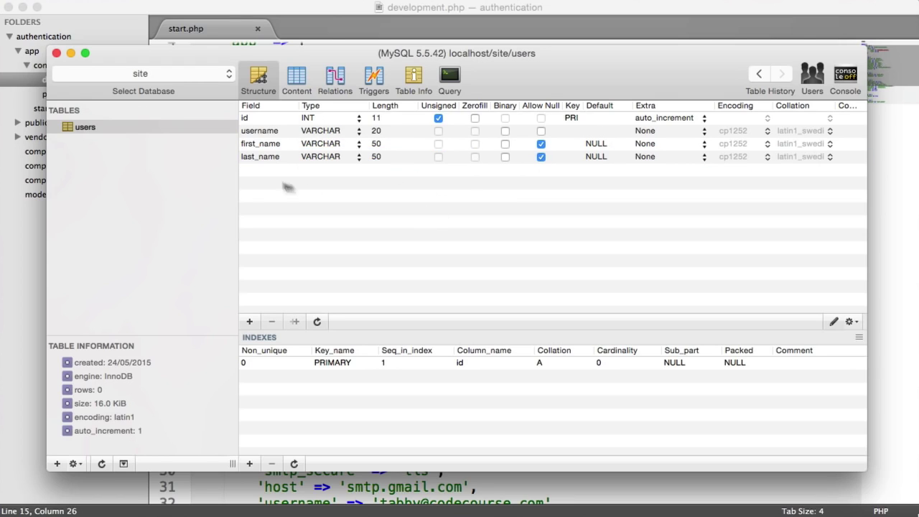
Step: Add a password field of type VARCHAR, length 255, with null values disallowed
double_click(265, 169)
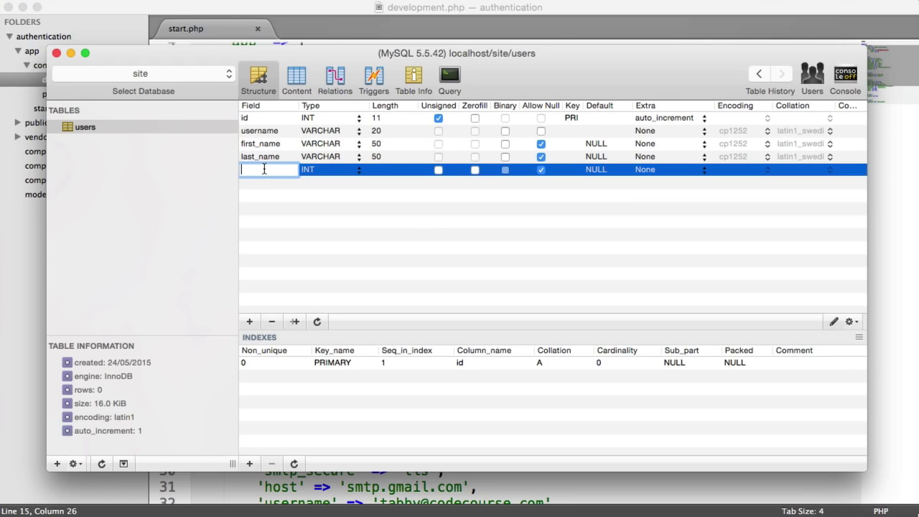
text(password)
key(Tab)
text(V)
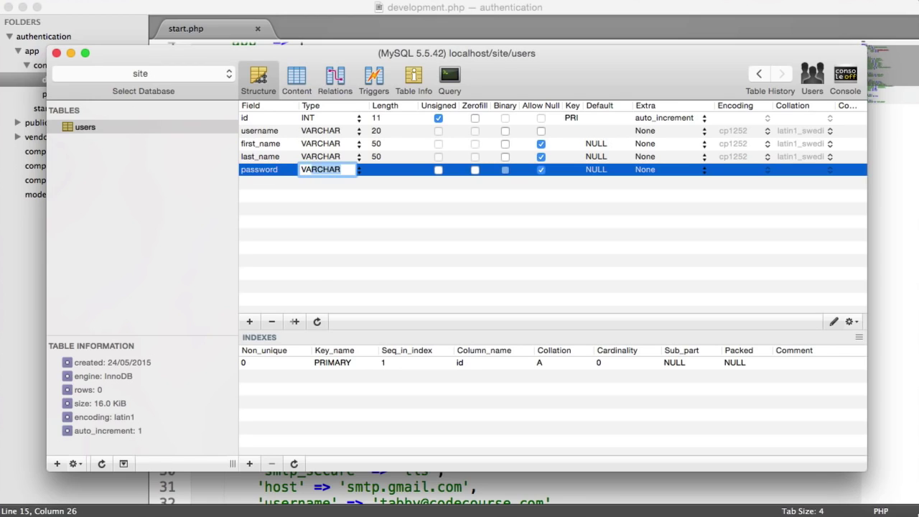
key(Tab)
text(255)
click(393, 186)
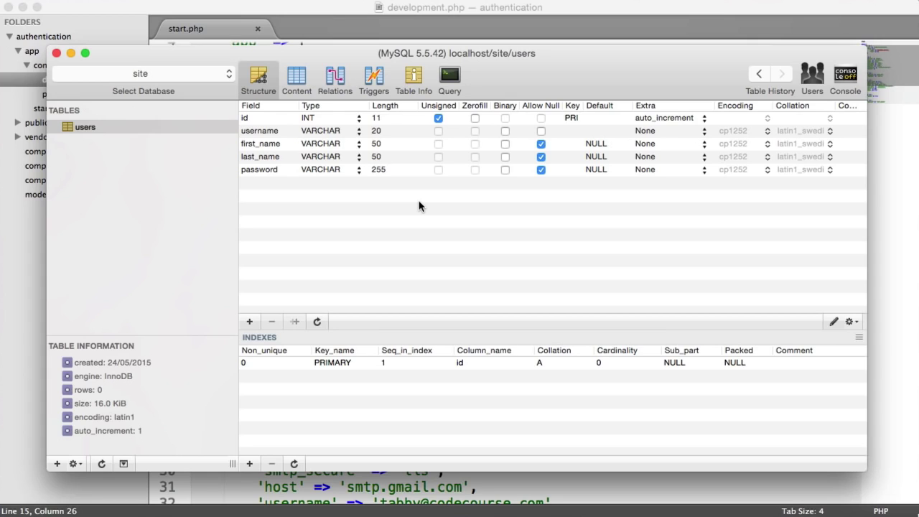
click(541, 170)
click(499, 207)
Step: Add an active field of type BOOL to the users table and disallow null values for it
double_click(270, 184)
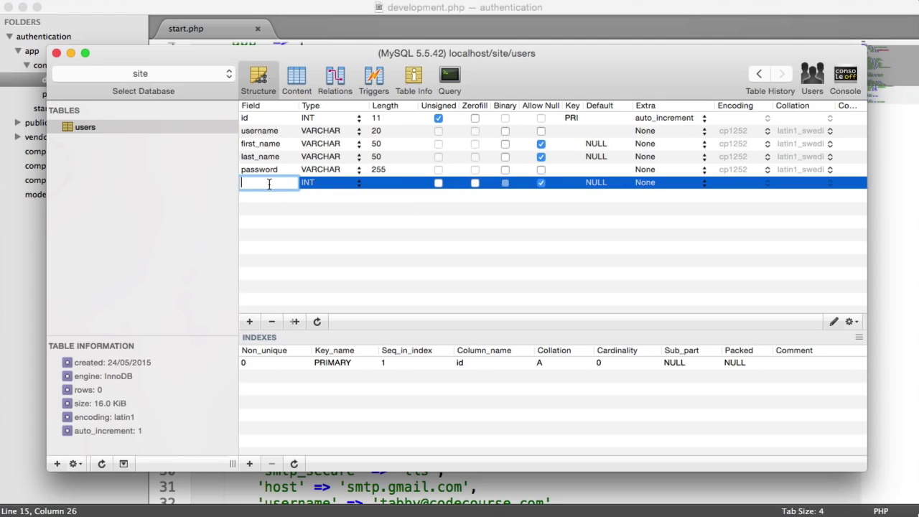
text(active)
key(Tab)
text(BOOL)
click(271, 223)
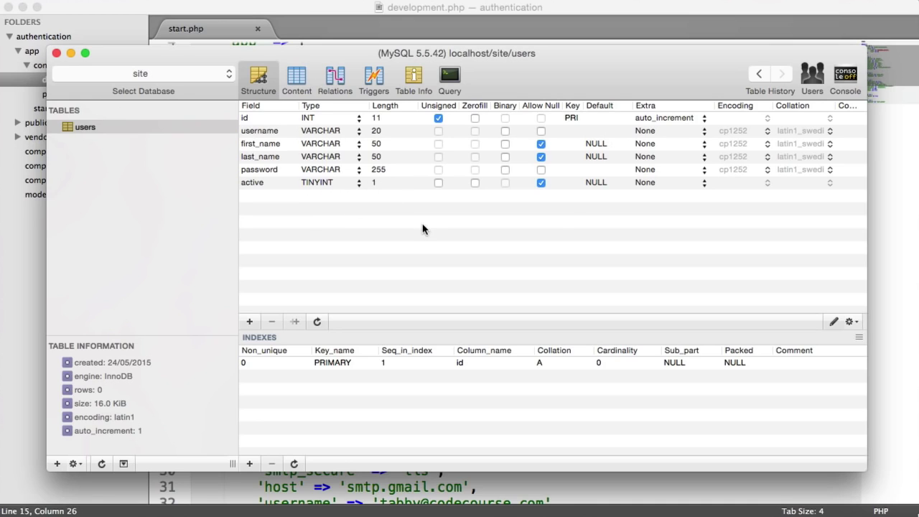
click(541, 182)
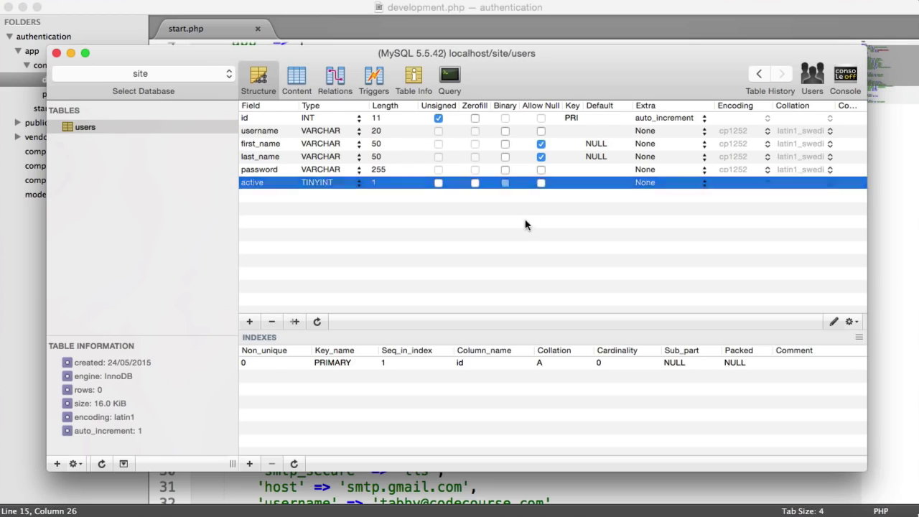
click(274, 220)
Step: Add an active_hash field of type VARCHAR with length 255 to the users table
double_click(260, 199)
text(activ)
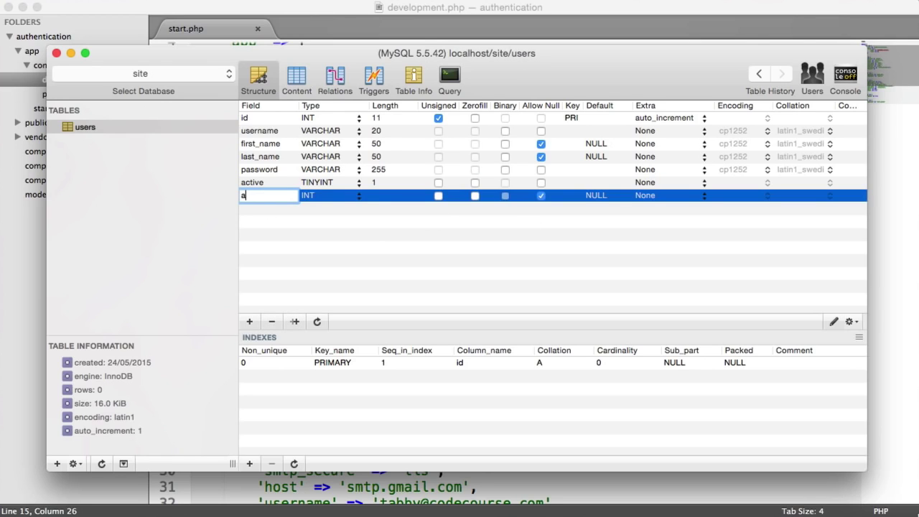
key(BackSpace)
key(BackSpace)
key(BackSpace)
text(v)
key(BackSpace)
text(tive_hash)
key(Tab)
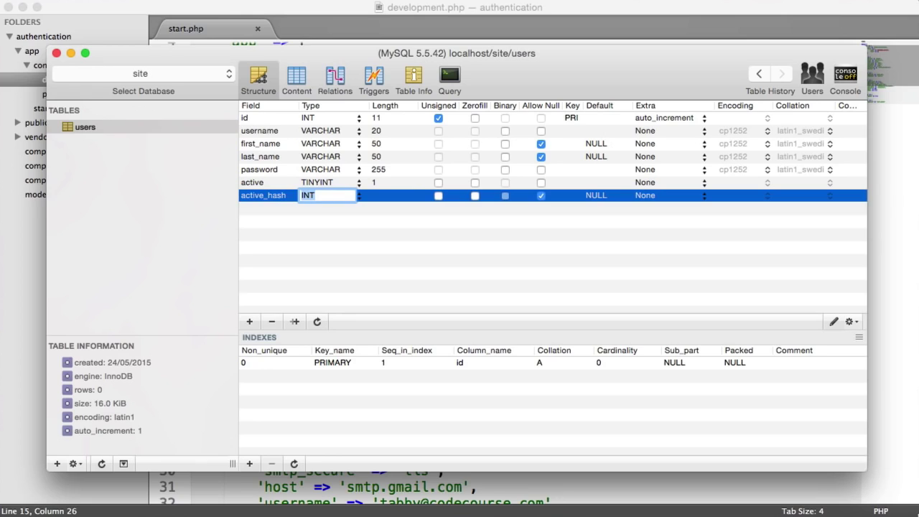
text(varchar)
key(Tab)
text(255)
key(Return)
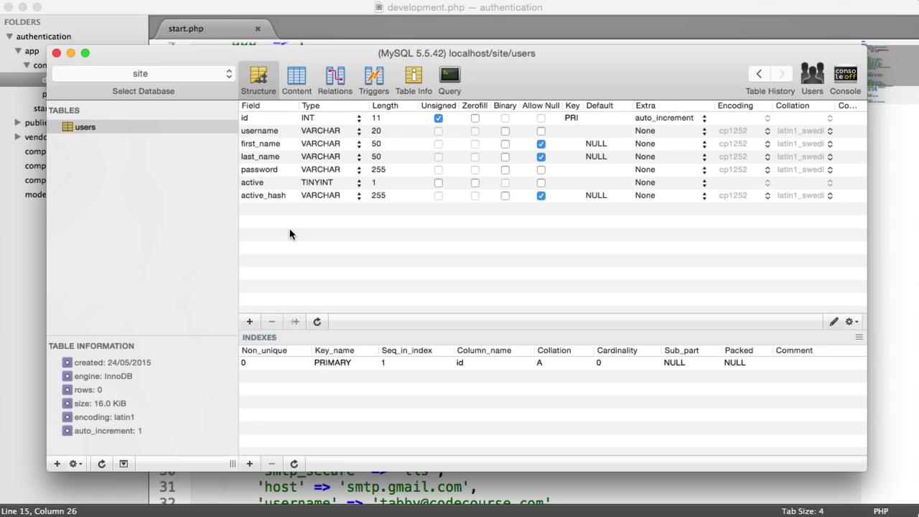
Step: Add a recover_hash field of type VARCHAR with length 255 to the users table
double_click(268, 208)
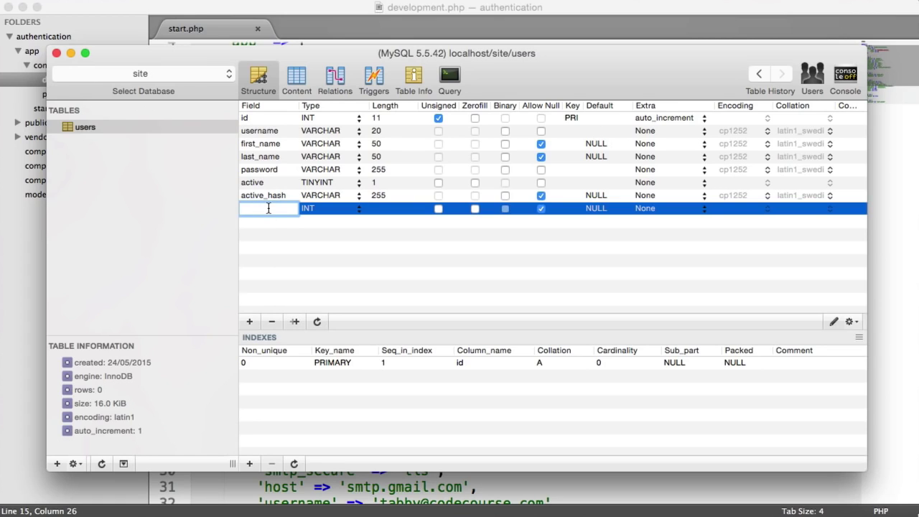
text(recover_hash)
key(Tab)
text(VARCHAR)
key(Tab)
text(25)
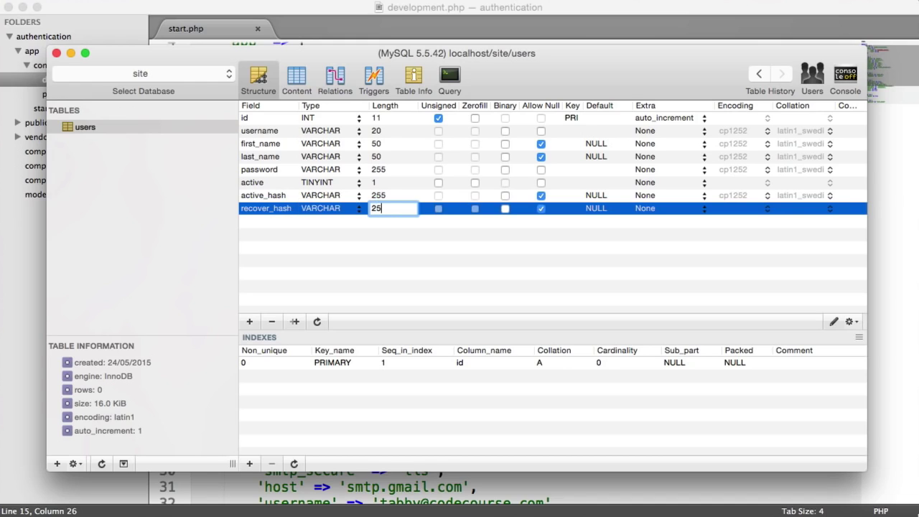
text(5)
click(524, 226)
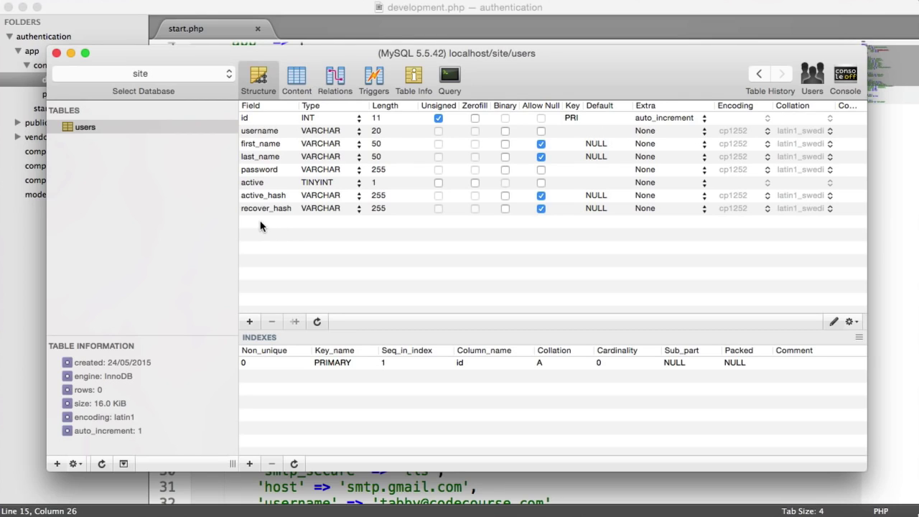
Step: Add a remember_identifier field of type VARCHAR, length 255, and widen the Field column to show the full name
key(super+alt+a)
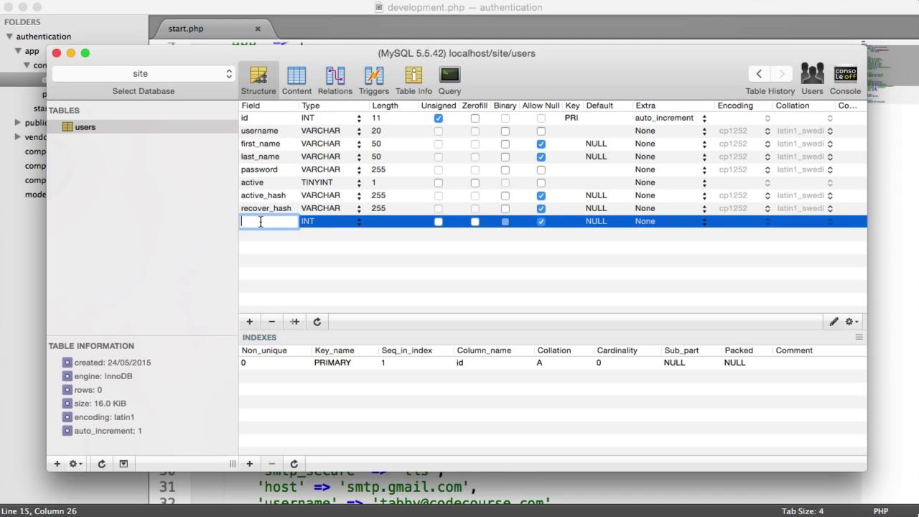
text(remember)
text(_identifier)
key(Tab)
text(VARCHAR)
key(Tab)
text(255)
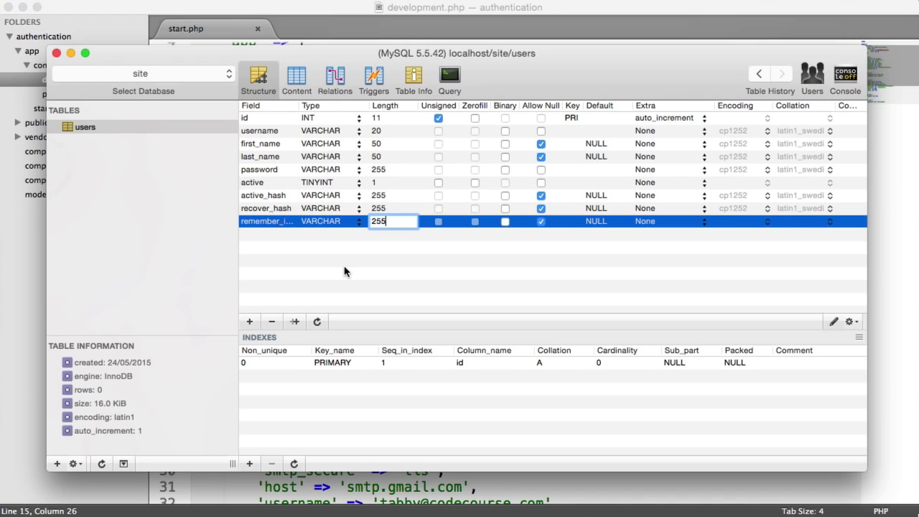
key(Return)
drag(299, 104, 332, 105)
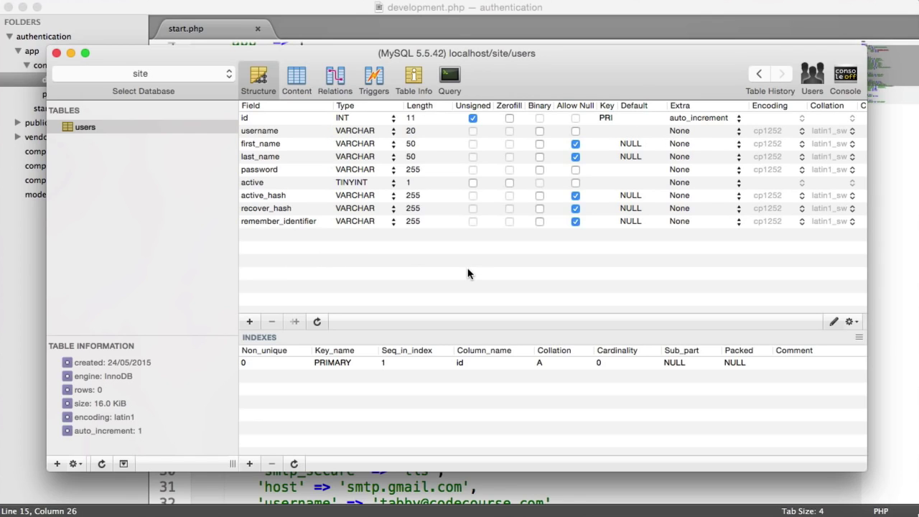
Step: Add a remember_token field of type VARCHAR with length 255 to the users table
double_click(263, 233)
text(remember_token)
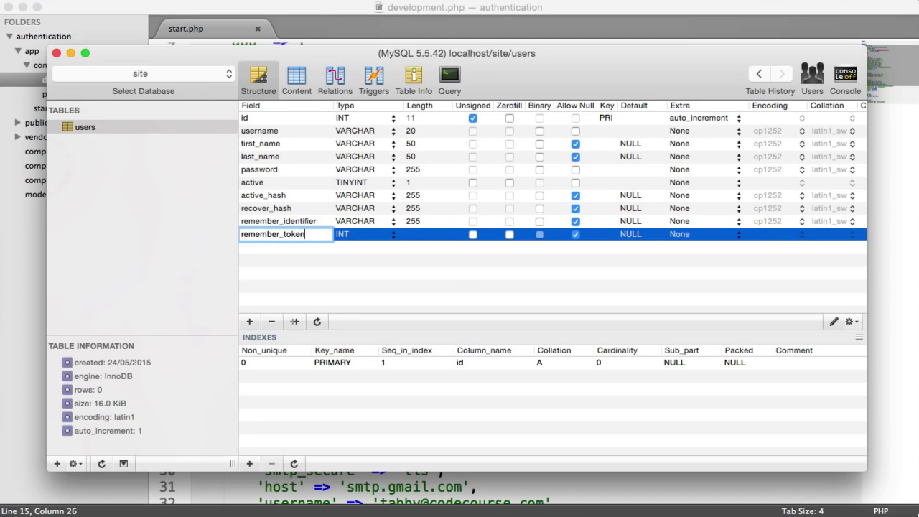
key(Tab)
text(v)
key(Tab)
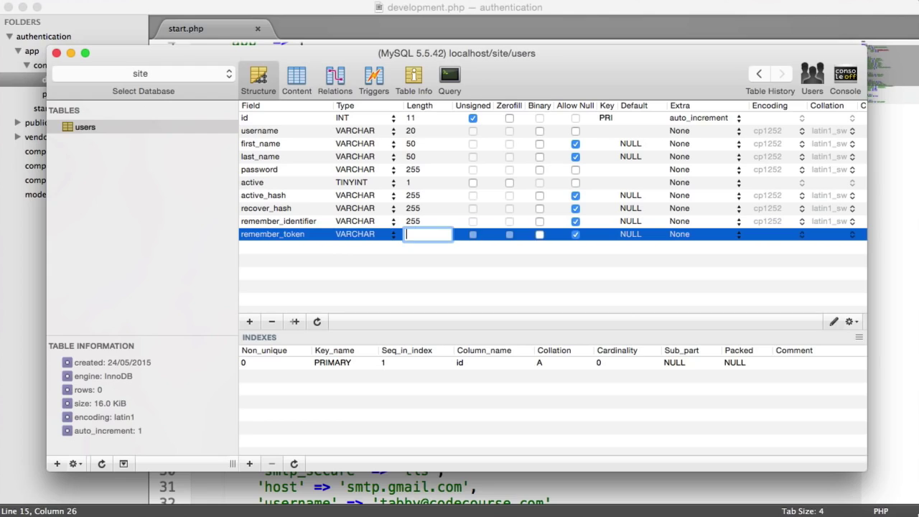
text(255)
click(400, 305)
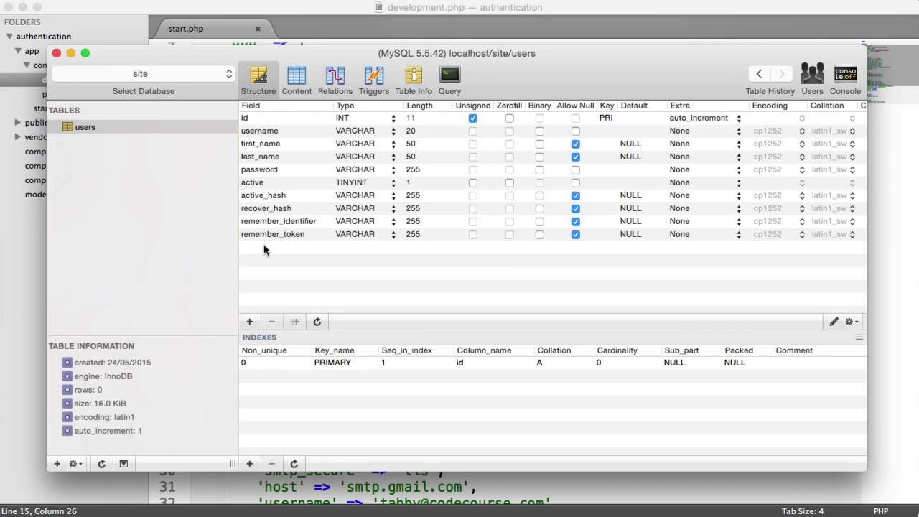
Step: Add a created_at field of type TIMESTAMP to the users table
key(super+alt+a)
text(created_a)
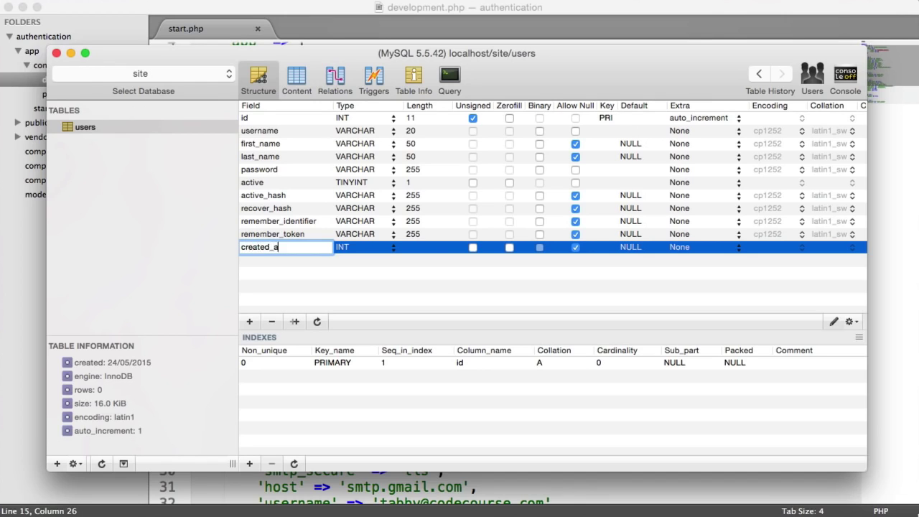
text(t)
key(Tab)
text(TIMESTAMP)
key(Return)
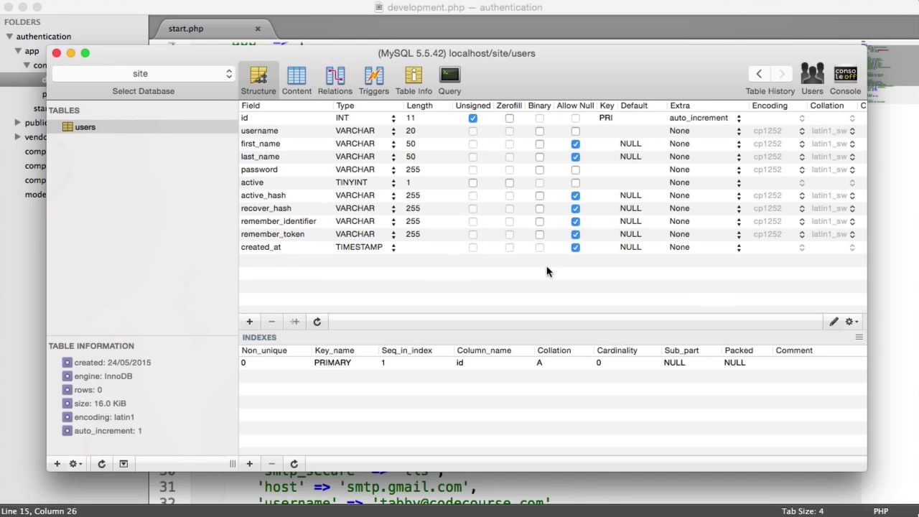
Step: Add an updated_at field of type TIMESTAMP to the users table and disallow null values for created_at
key(super+alt+a)
text(updat)
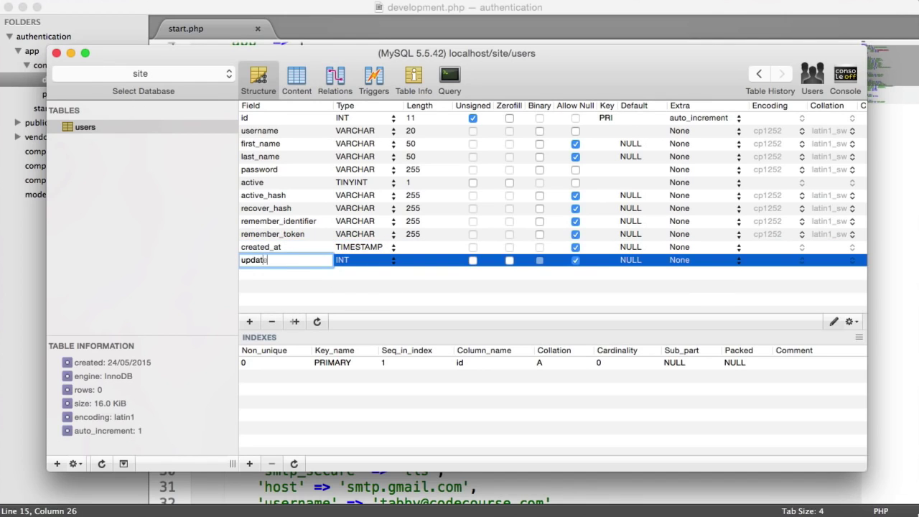
text(ed_at)
key(Tab)
text(TIME)
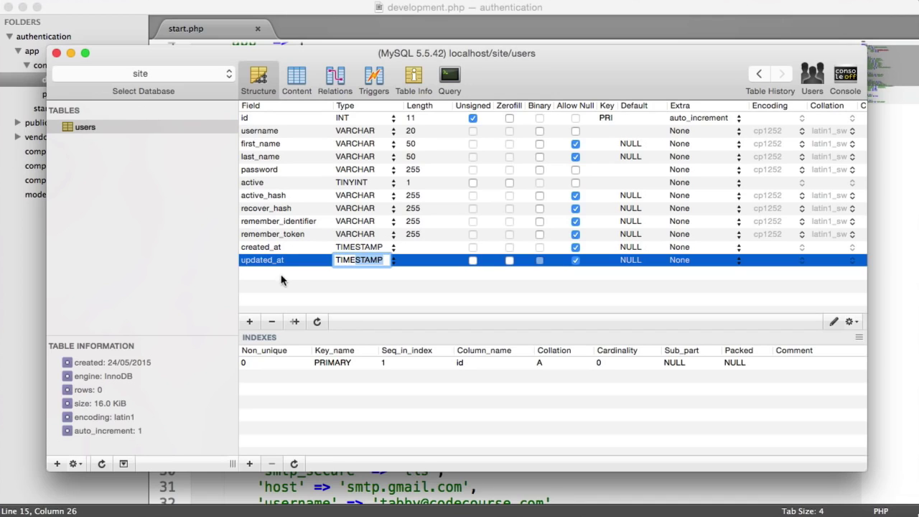
key(Return)
click(575, 247)
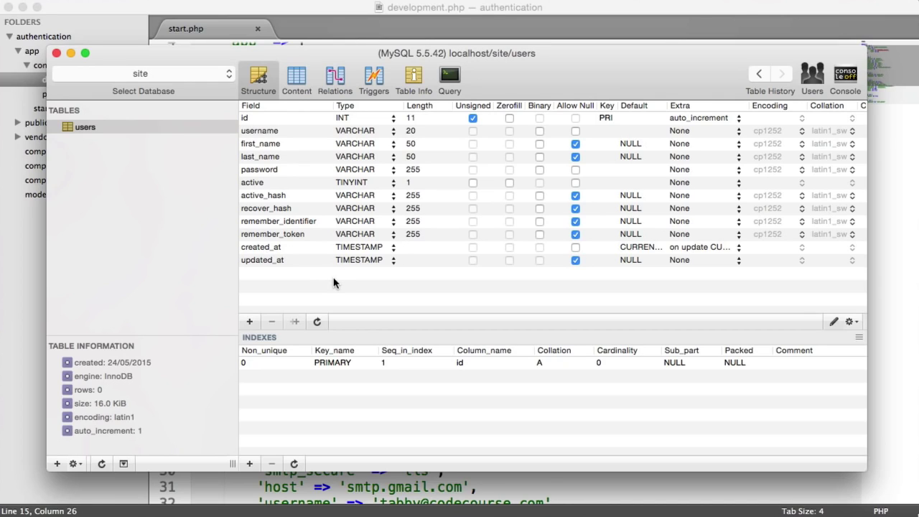
click(270, 247)
click(282, 260)
click(287, 278)
click(273, 221)
click(253, 118)
click(281, 260)
super+click(293, 260)
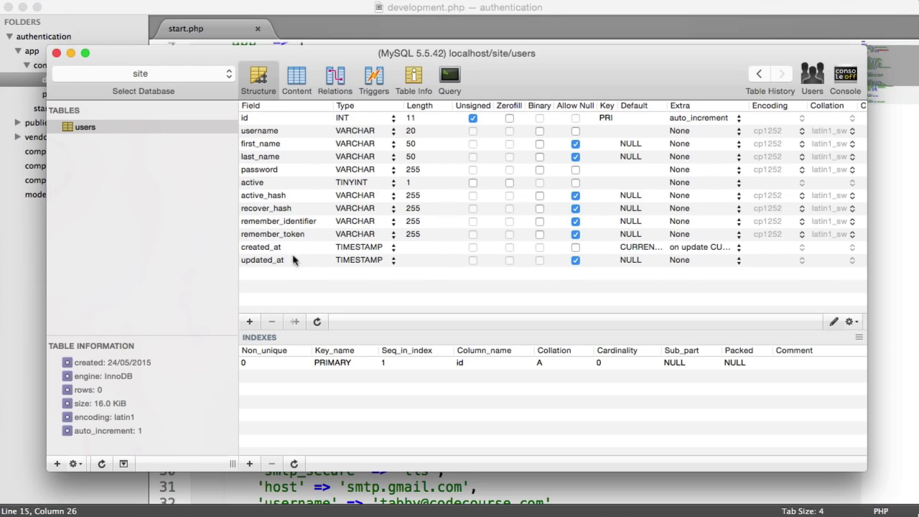